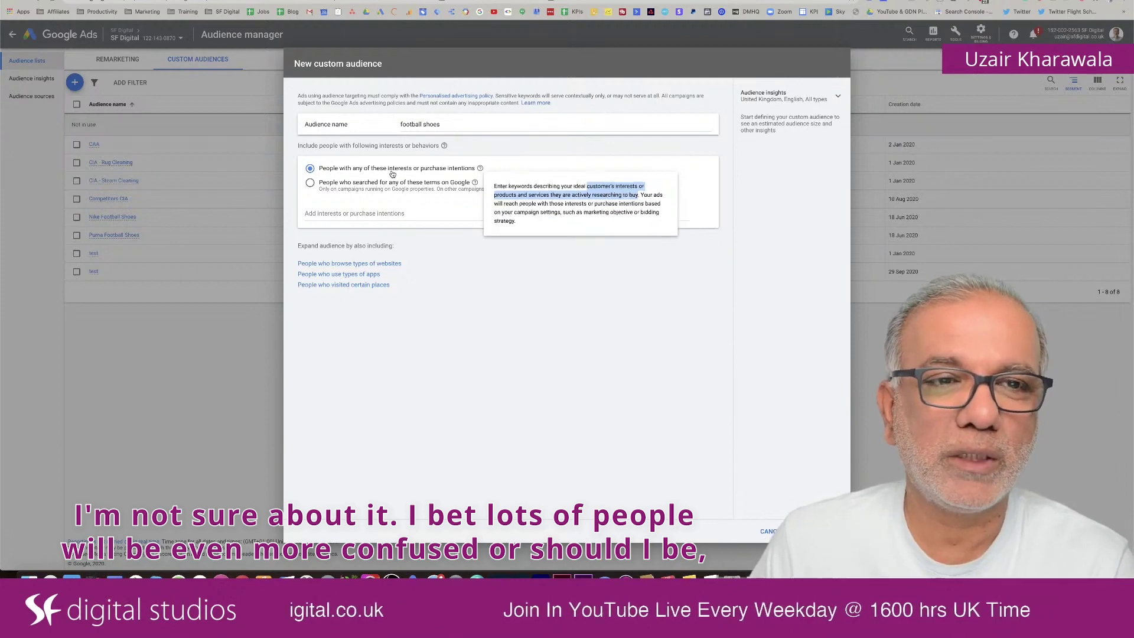
- Dismiss the interests help text on the new 'football shoes' custom audience
left_click(399, 190)
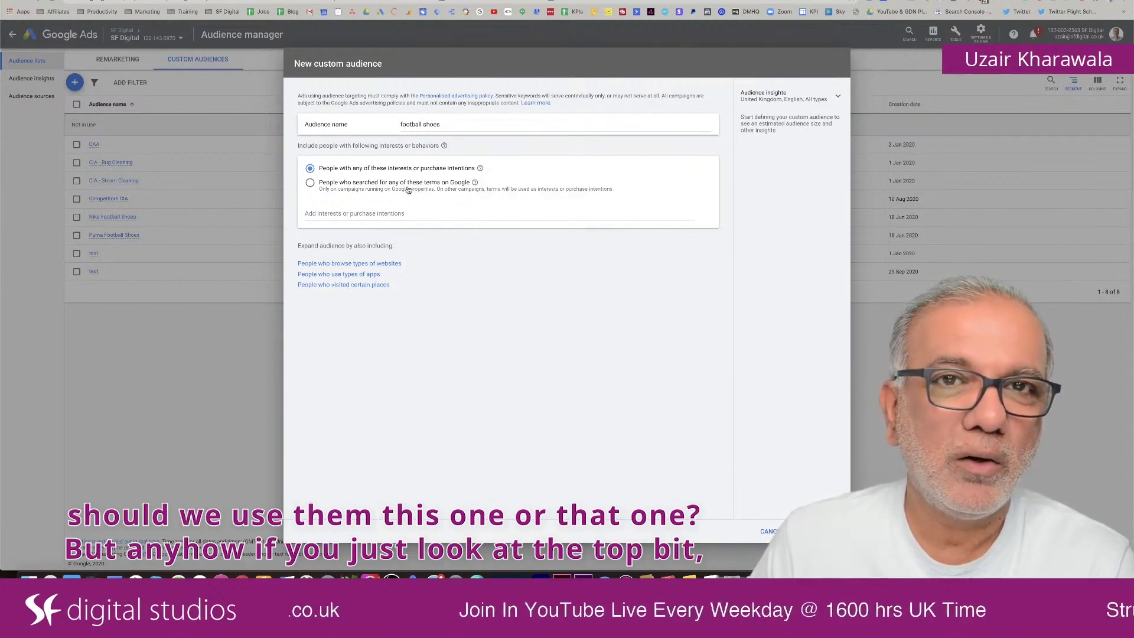
mouse_move(481, 169)
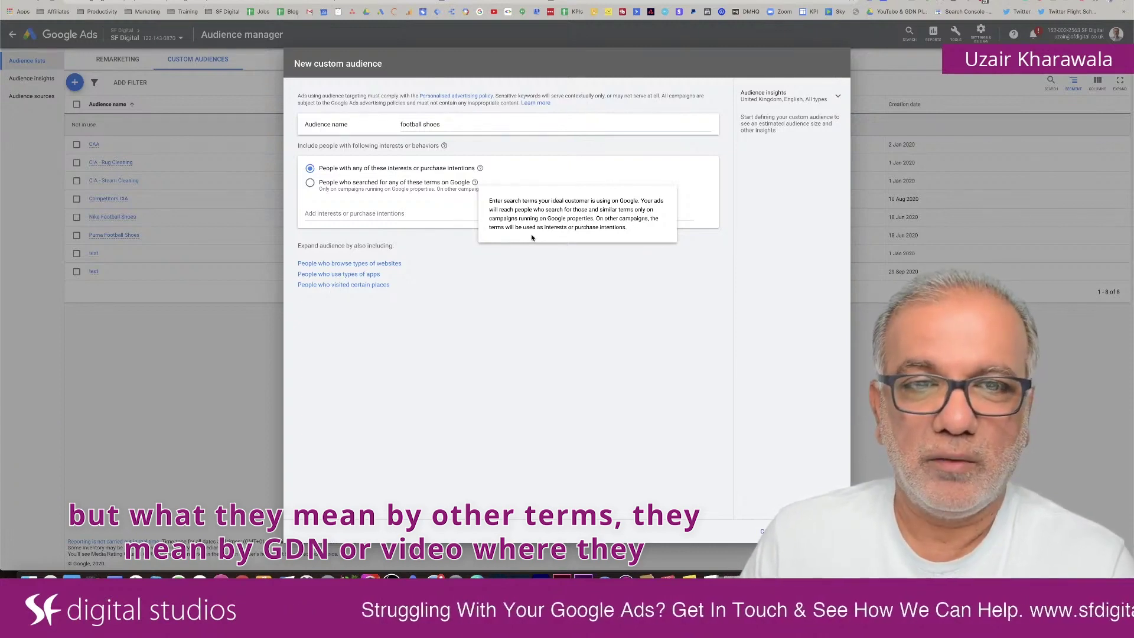
left_click_drag(541, 227, 615, 228)
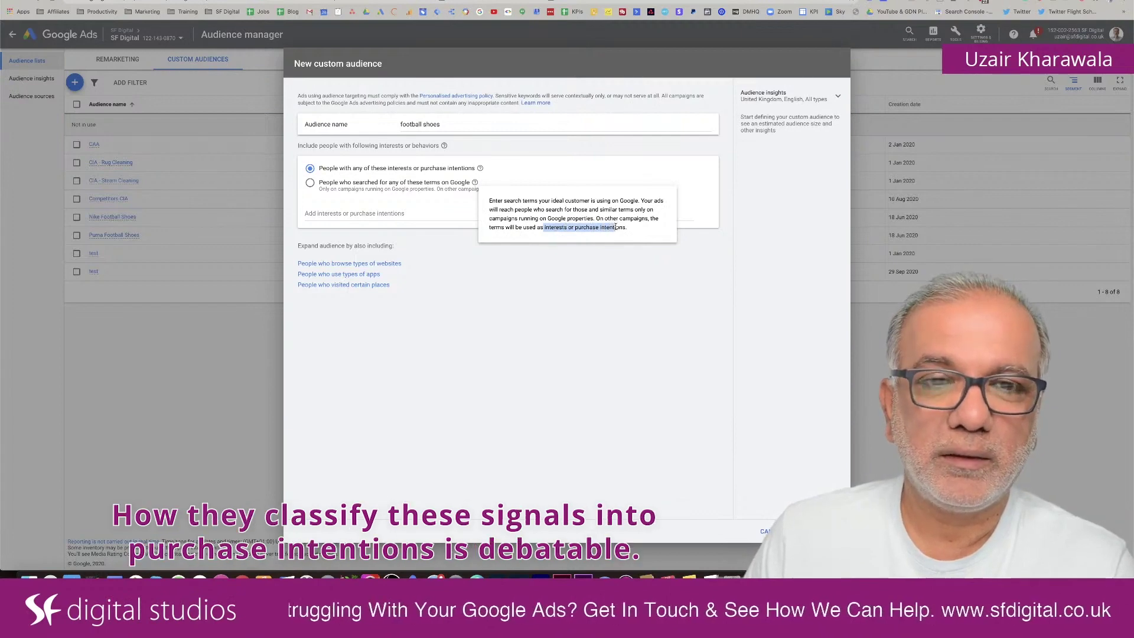
left_click(592, 236)
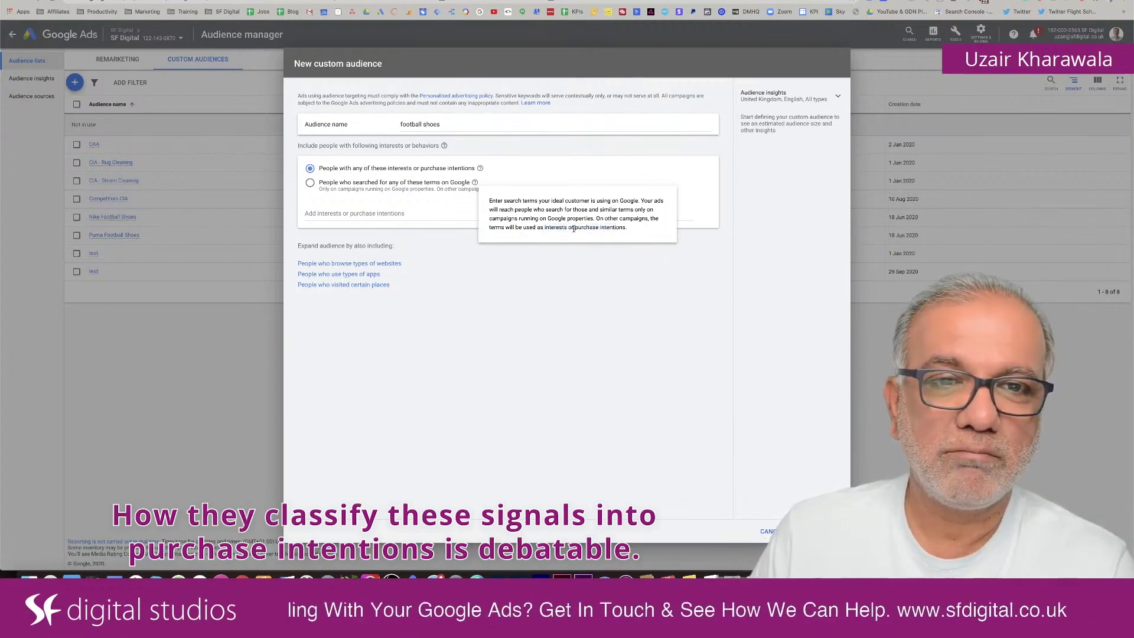
left_click_drag(573, 228, 629, 227)
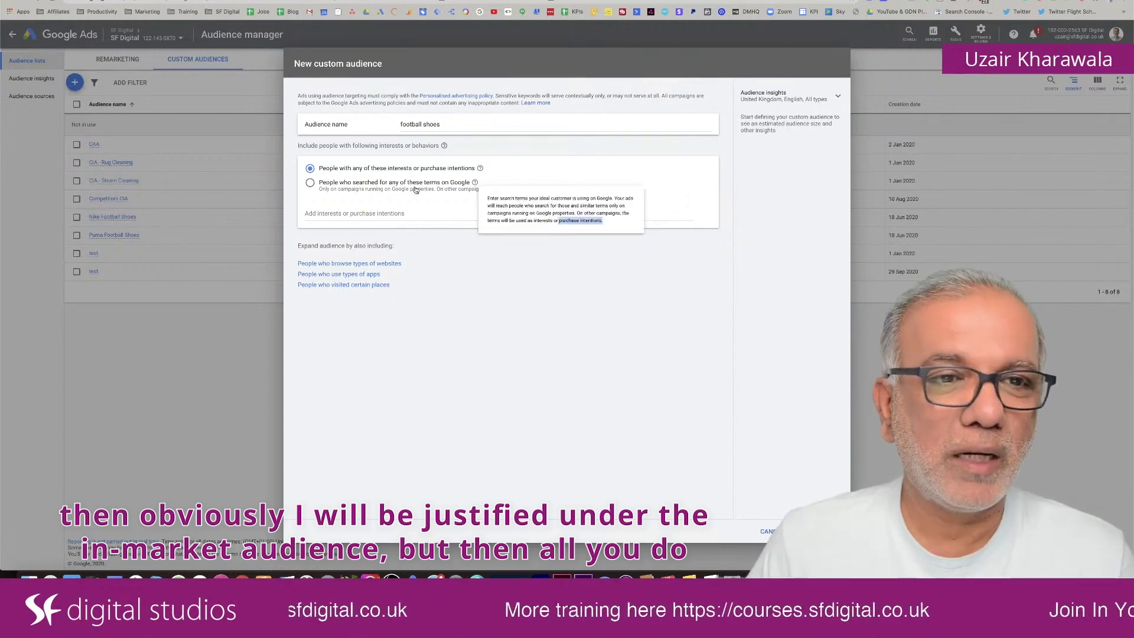
left_click(337, 187)
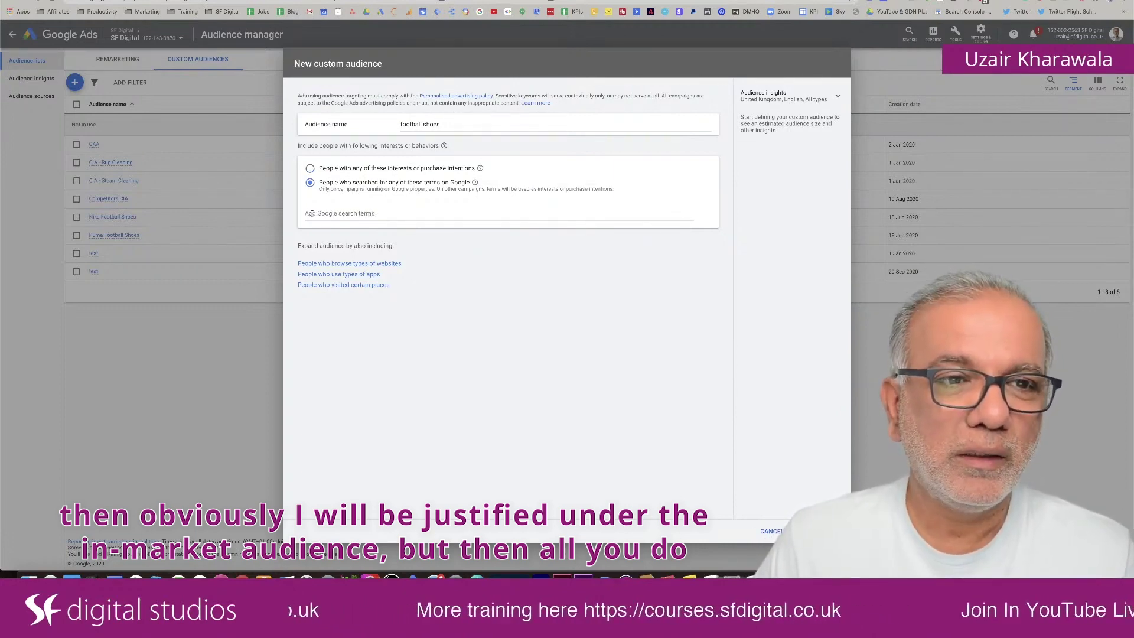
left_click(343, 215)
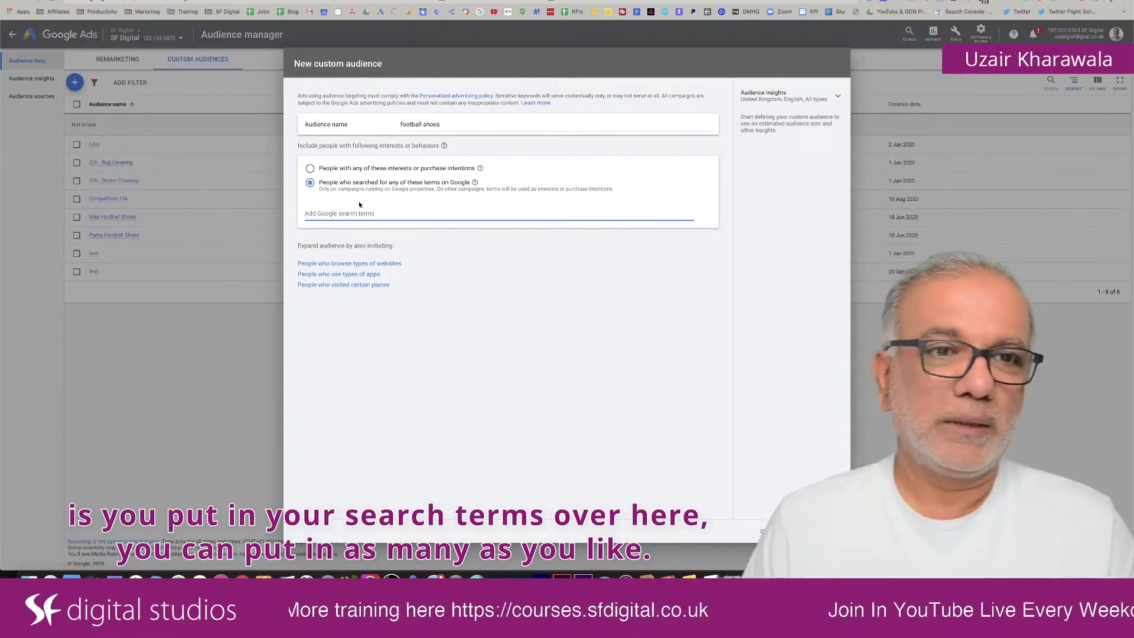
left_click(375, 172)
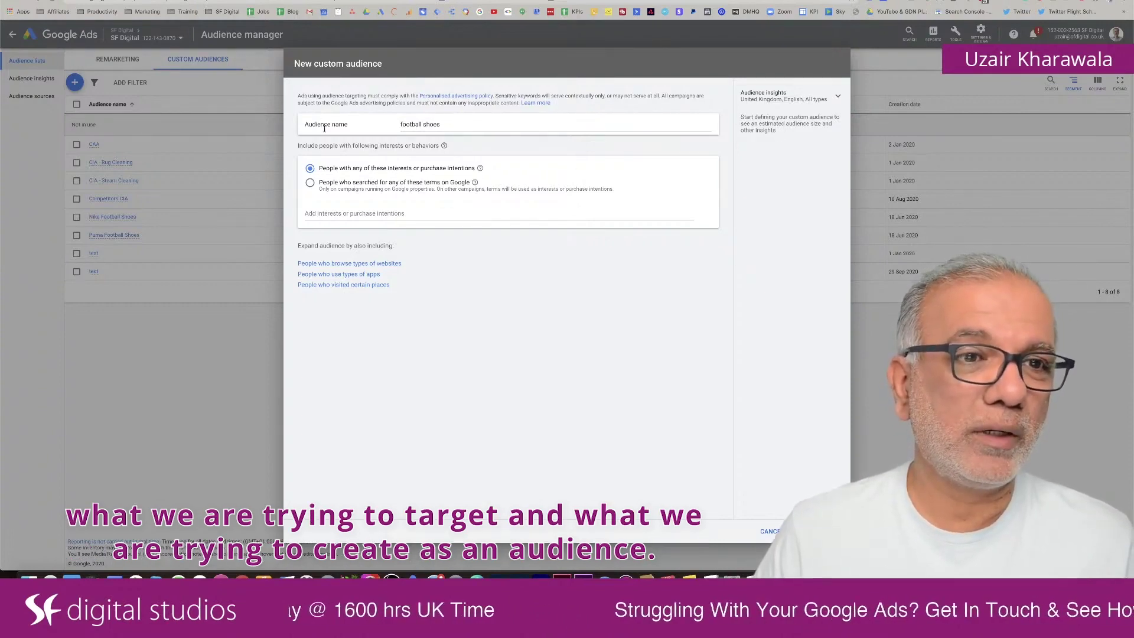
left_click(345, 215)
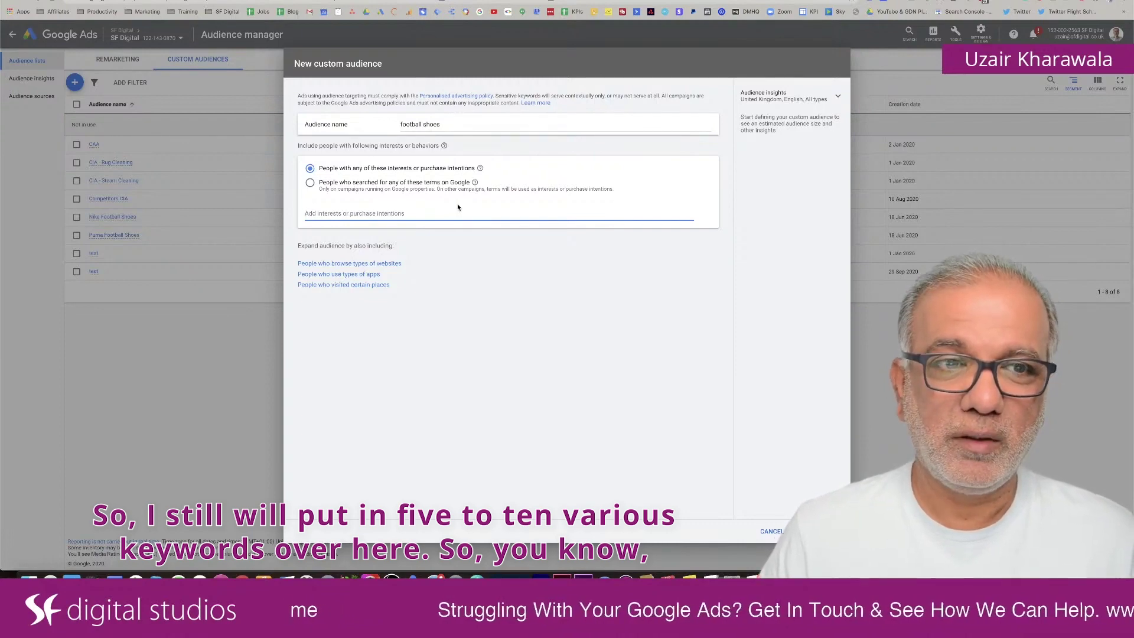
- Add 'nike football shoes' and 'puma football shoes' as interest keywords
type("nike")
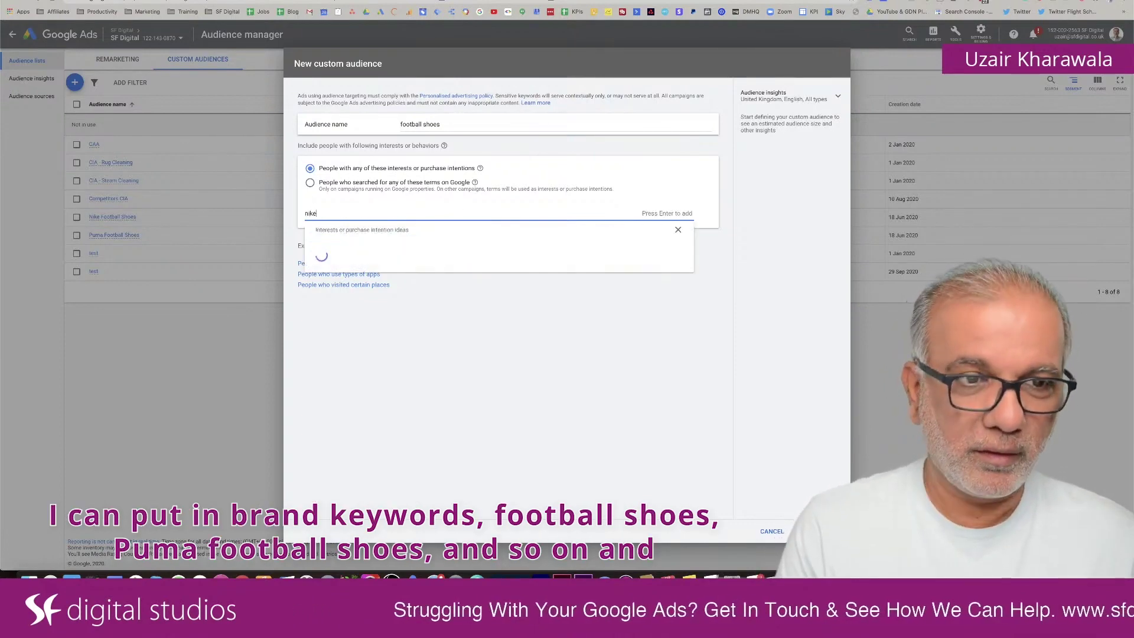
type(" football shoes")
key("Return")
type("puma foot")
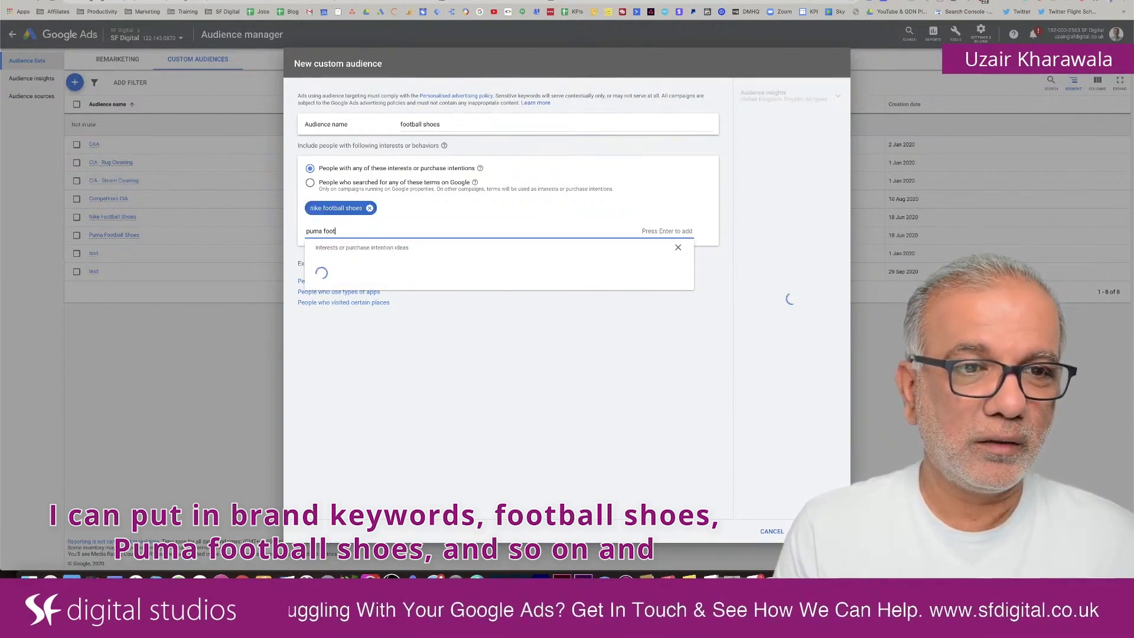
type("ball shoes")
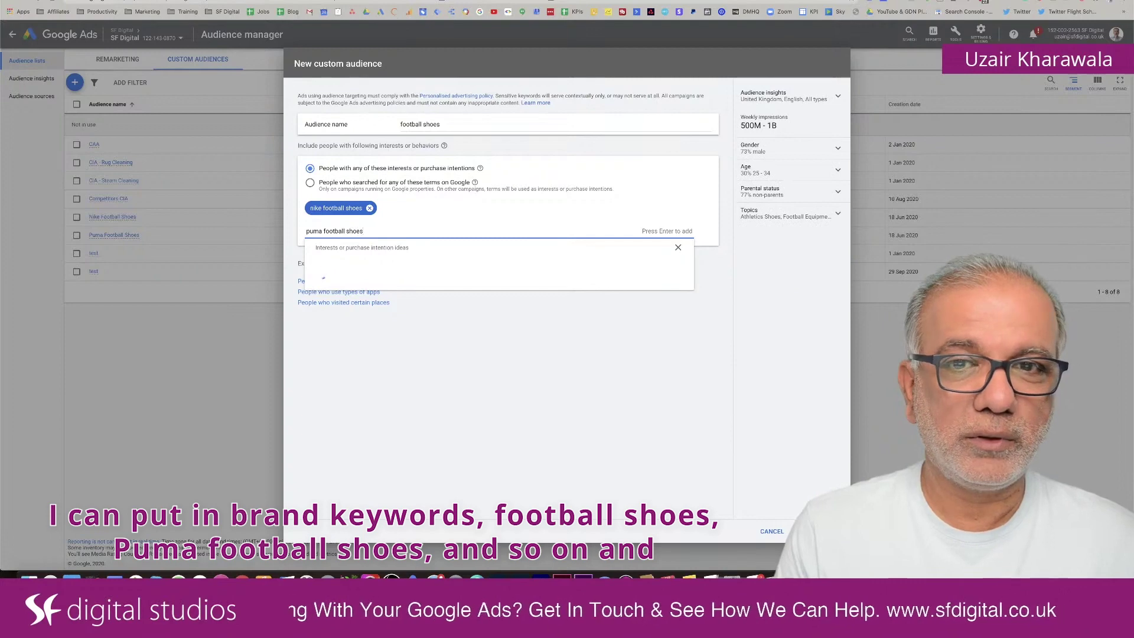
key("Return")
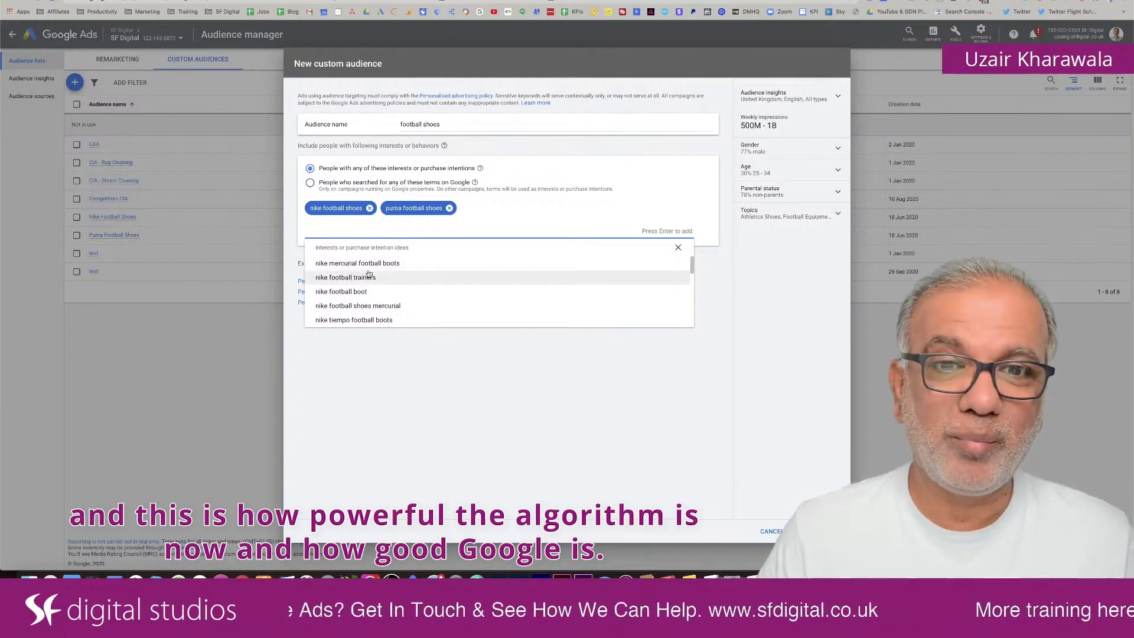
- Add suggested Nike keywords such as nike mercurial football boots and nike tiempo football boots
scroll(371, 281, "down", 5)
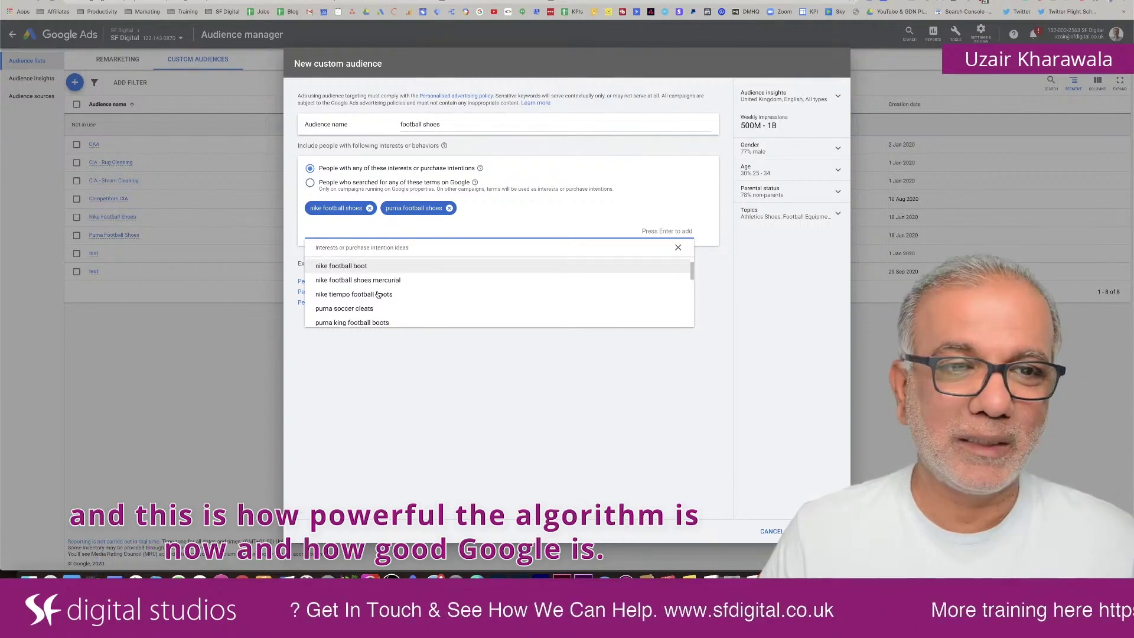
scroll(378, 294, "down", 2)
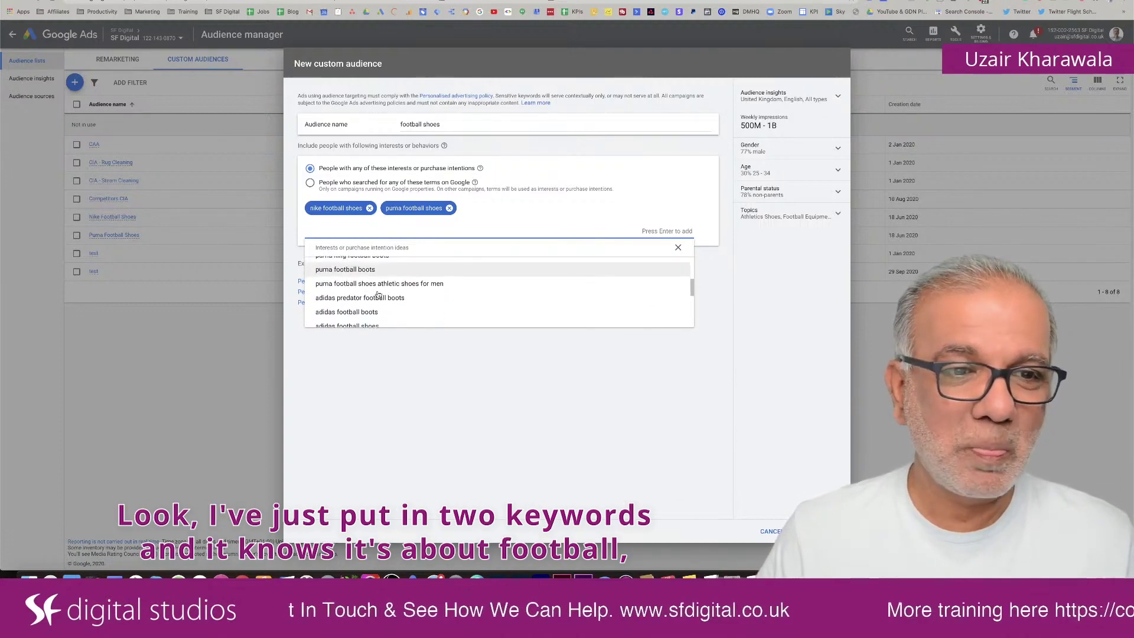
scroll(378, 294, "down", 5)
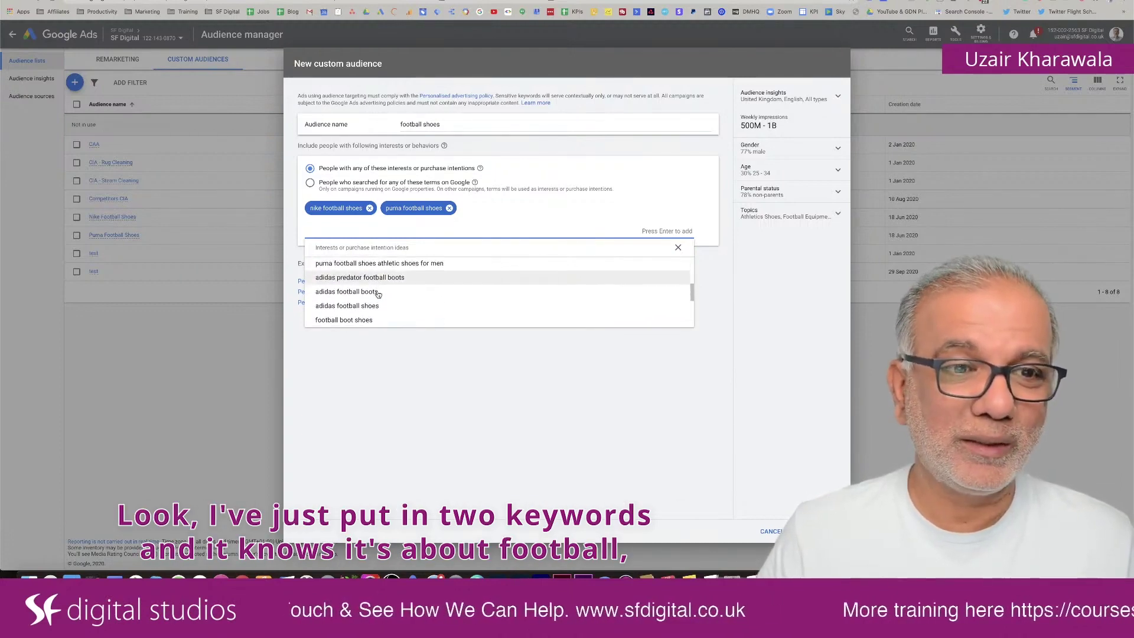
scroll(378, 294, "down", 4)
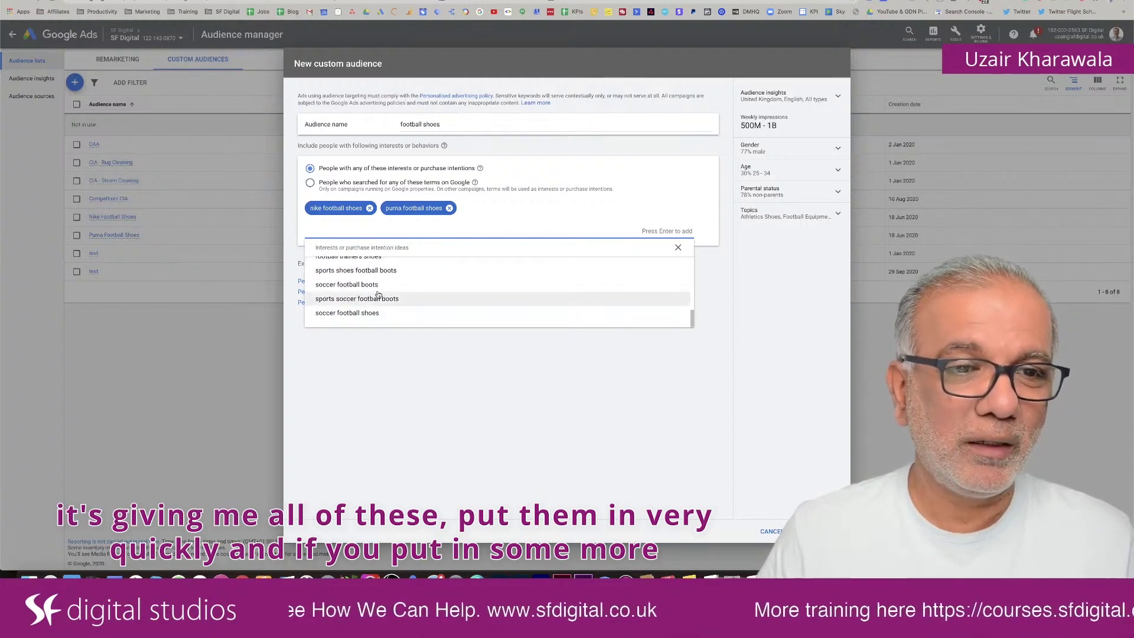
scroll(378, 294, "up", 6)
scroll(378, 294, "up", 5)
left_click(356, 275)
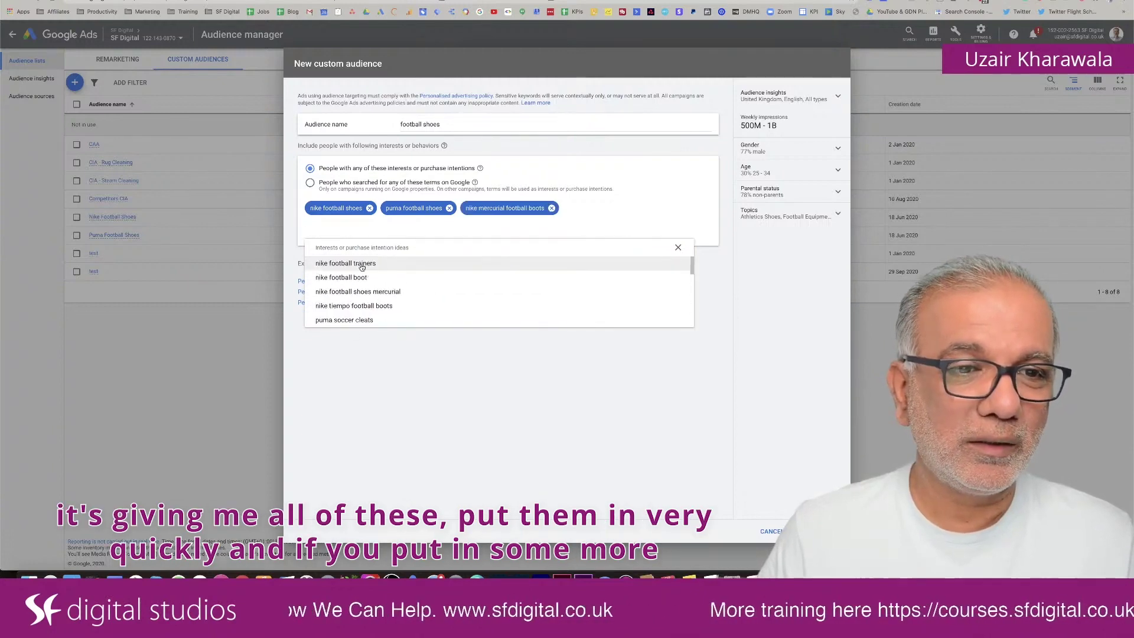
left_click(358, 277)
left_click(360, 288)
left_click(360, 283)
left_click(361, 284)
left_click(361, 283)
left_click(361, 284)
left_click(360, 303)
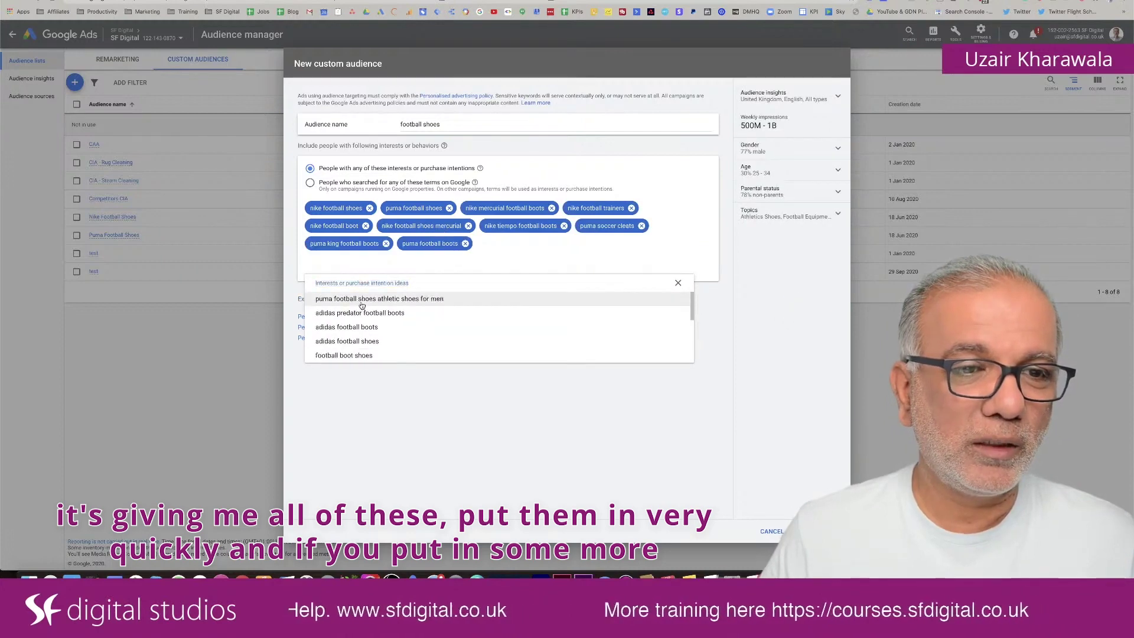
- Add suggested Puma, Adidas and soccer keywords, e.g. adidas copa football boots and soccer cleats
left_click(360, 303)
left_click(361, 302)
left_click(360, 320)
left_click(360, 329)
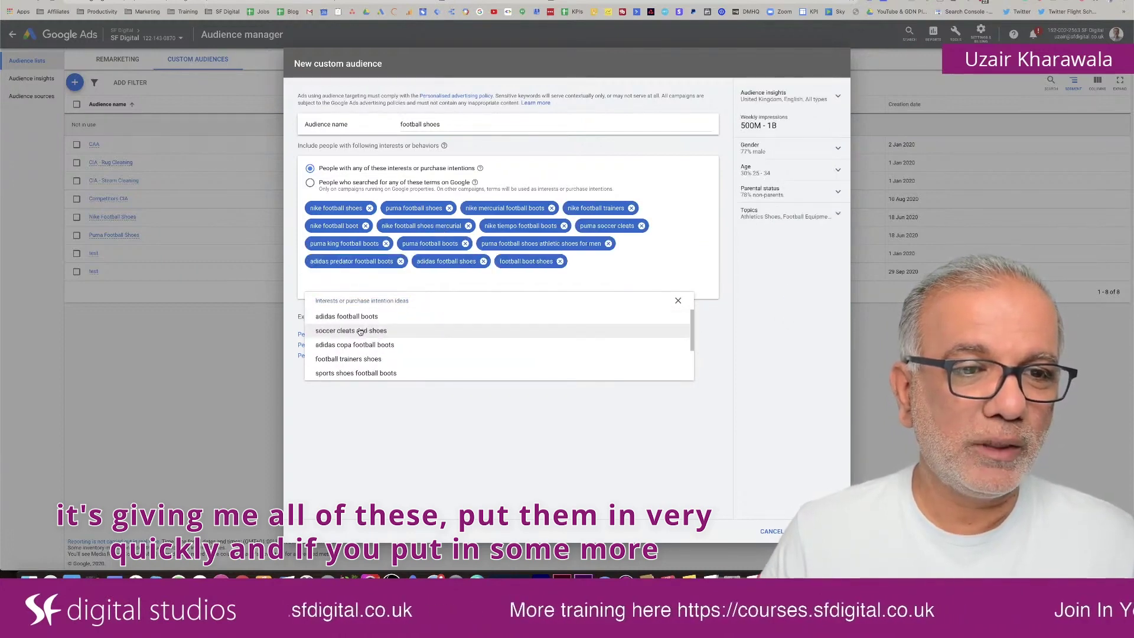
left_click(359, 329)
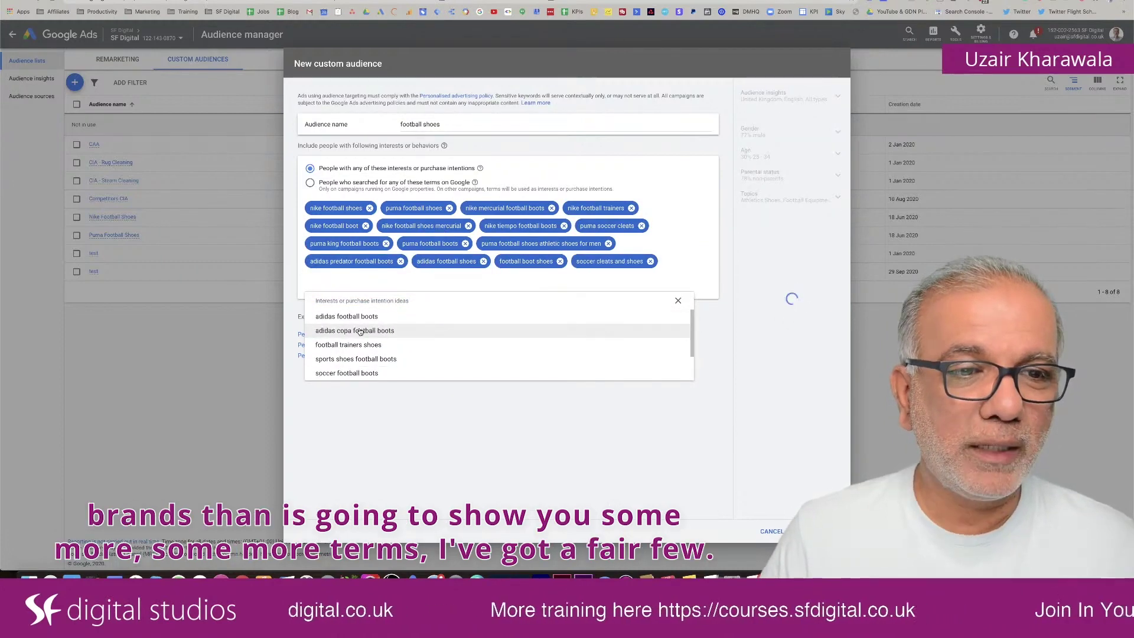
left_click(360, 330)
left_click(360, 331)
left_click(357, 349)
left_click(357, 348)
left_click(356, 357)
left_click(356, 357)
left_click(356, 356)
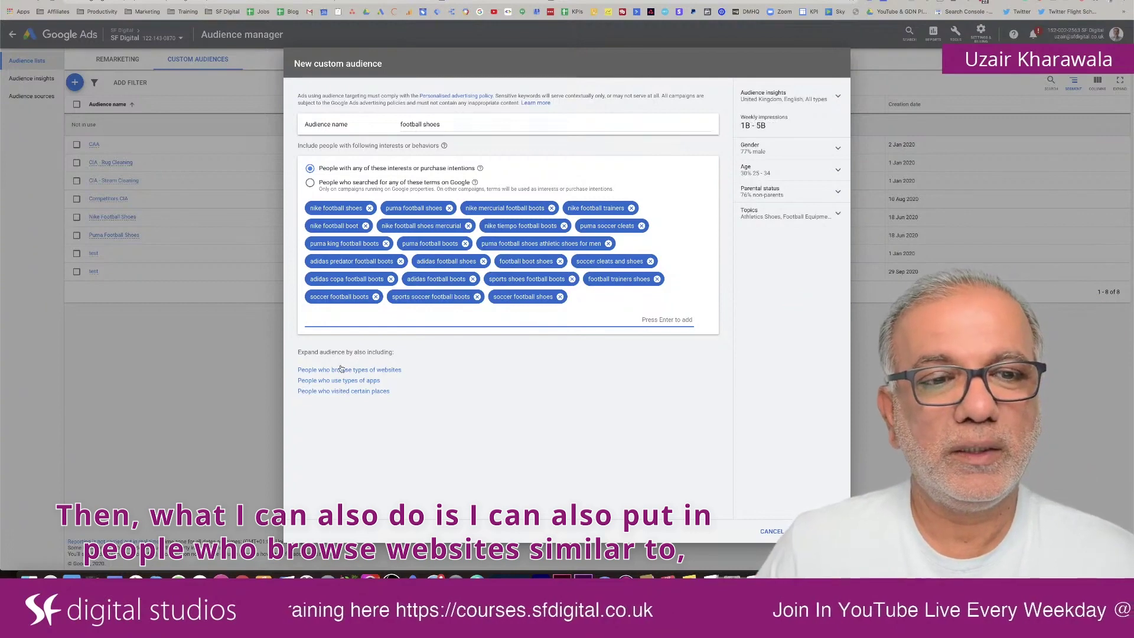
left_click(354, 370)
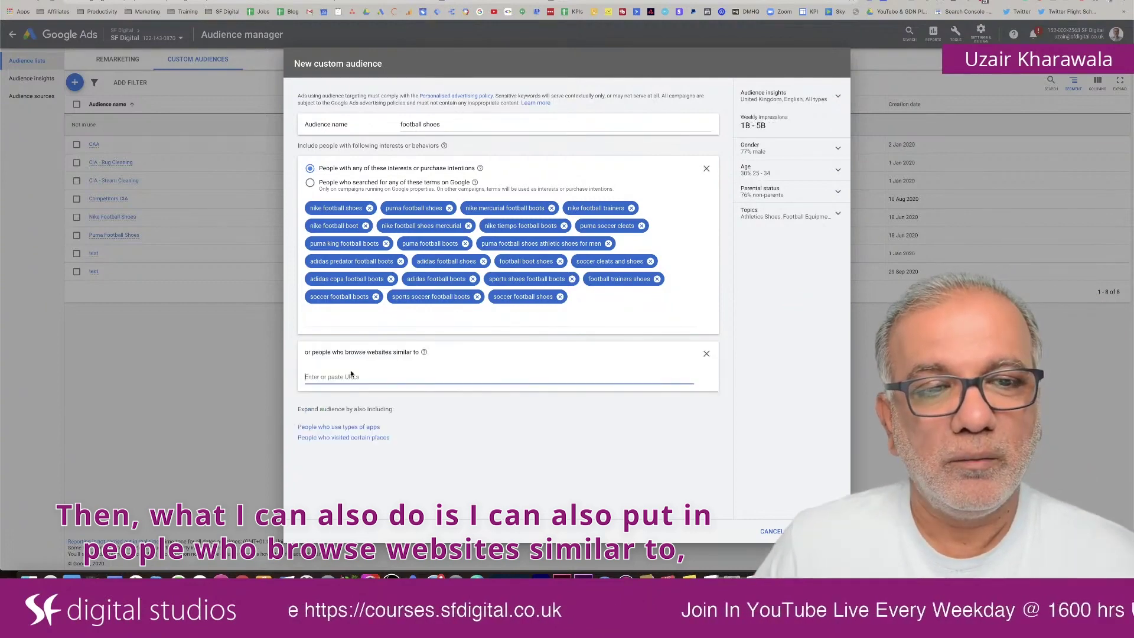
left_click_drag(336, 352, 404, 354)
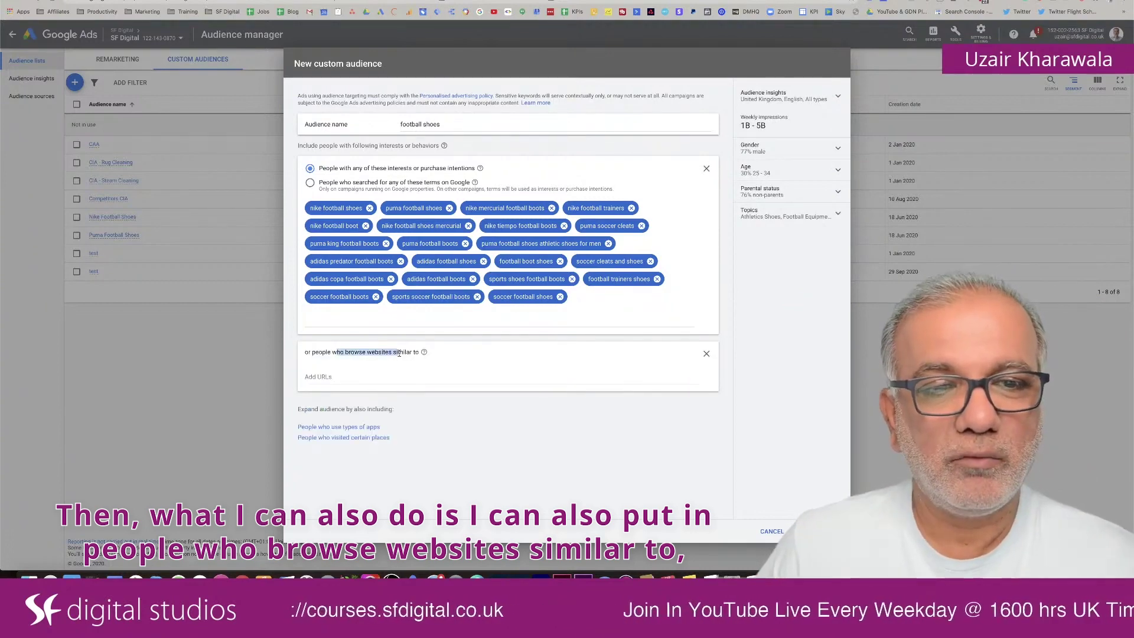
left_click(366, 376)
type("ww")
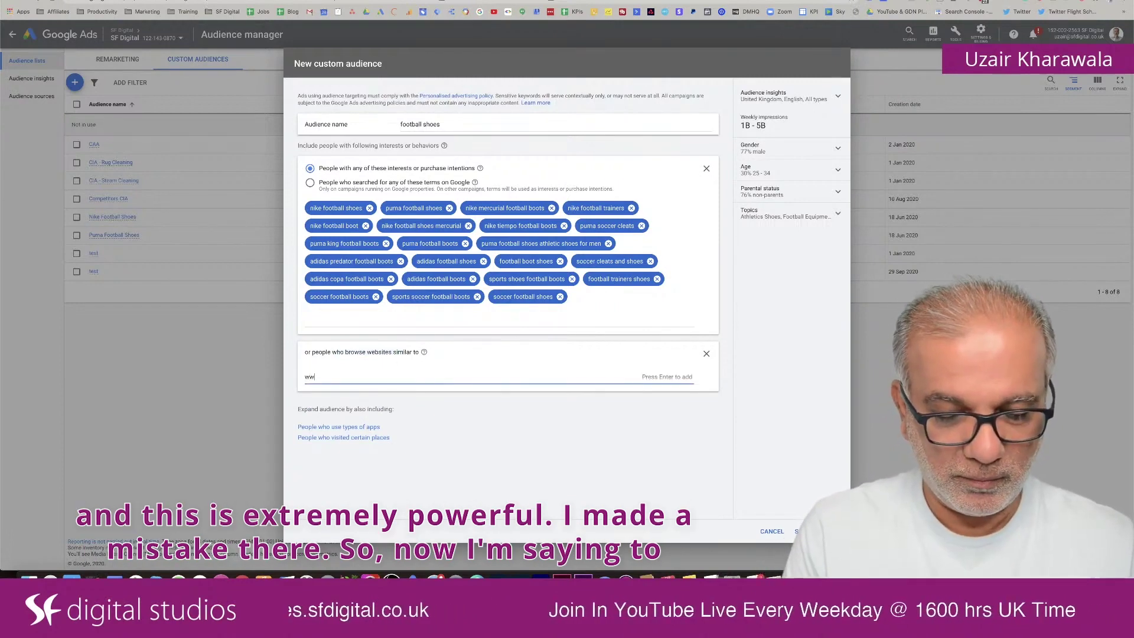
type(".nike.com")
key("Return")
type("www.puma.com")
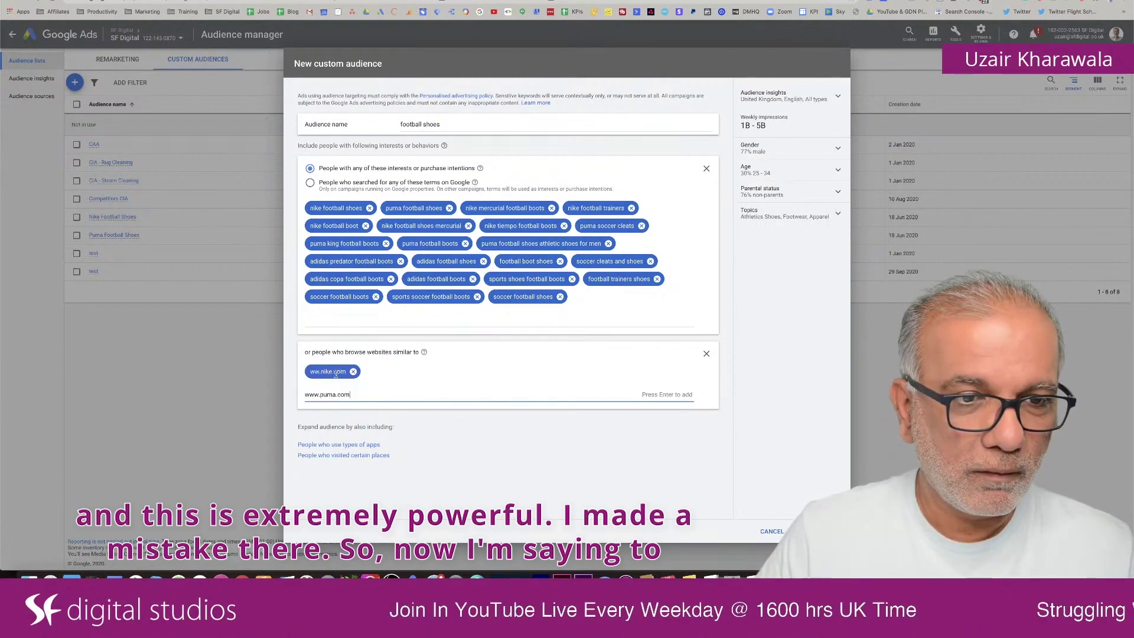
left_click(315, 373)
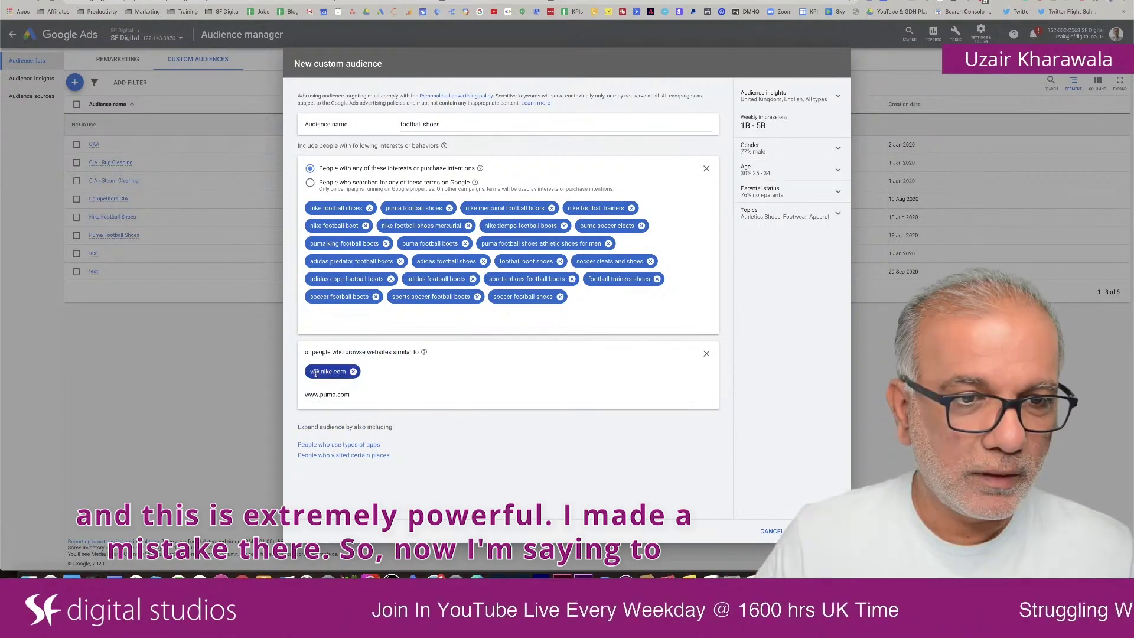
left_click(316, 373)
type("w")
key("Return")
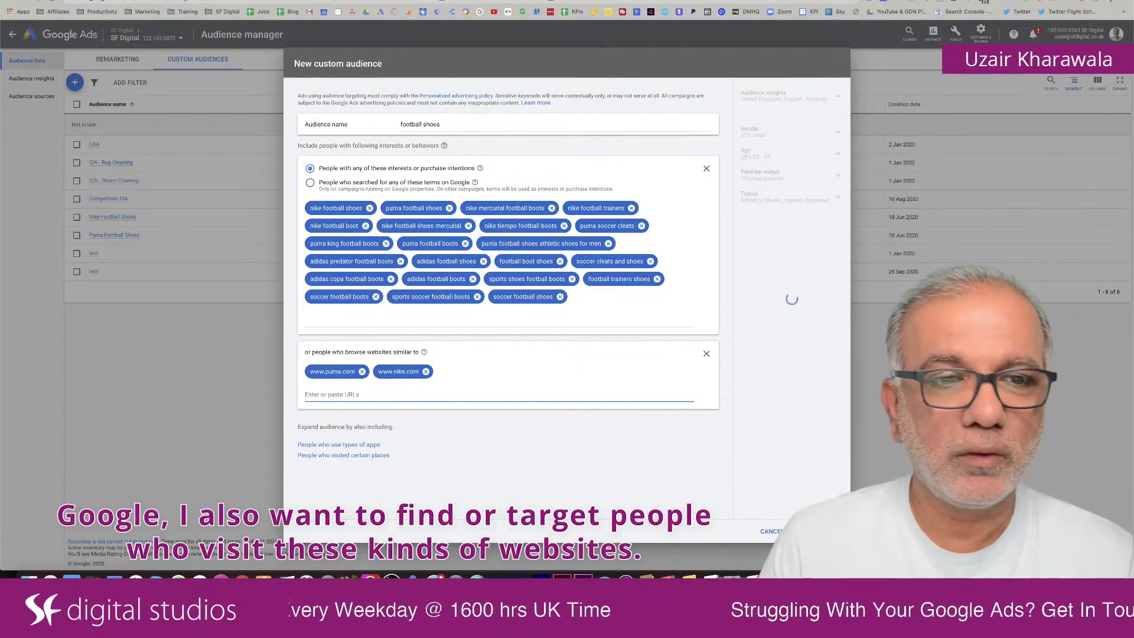